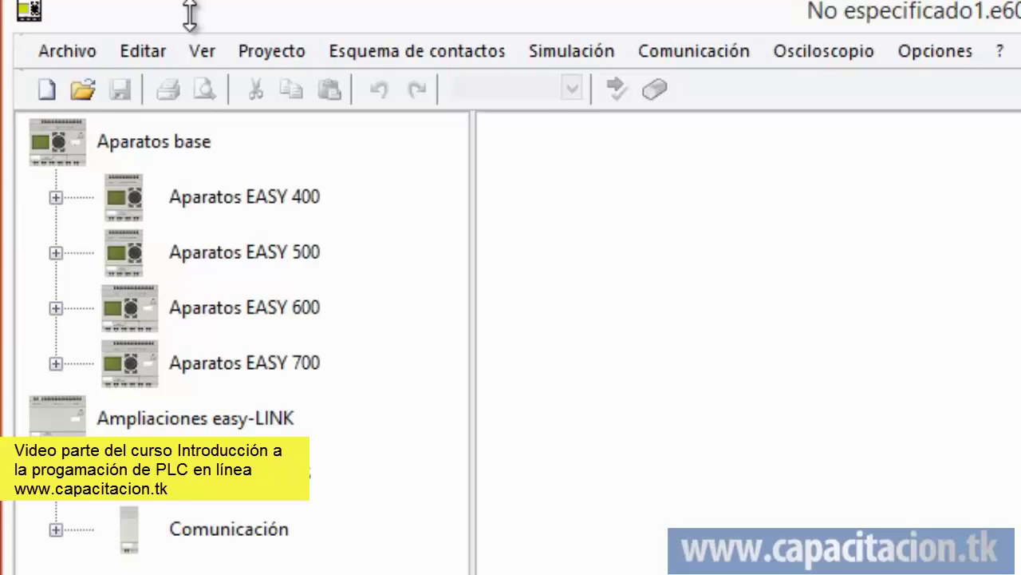
# - View the device information for the EASY 400, 500, 600 and 700 base families and narrow the device catalogue area
pyautogui.click(304, 211)
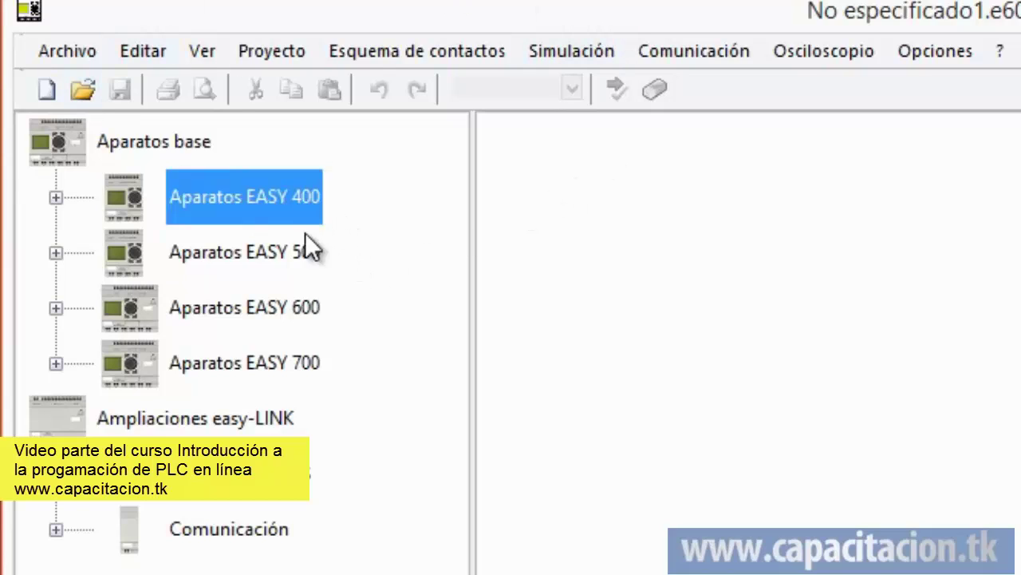
pyautogui.click(306, 260)
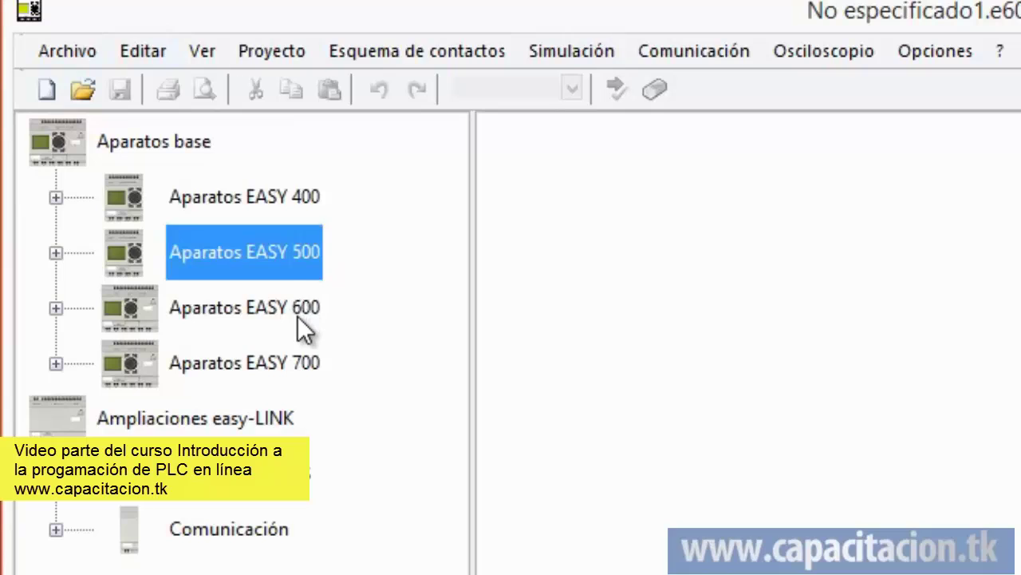
pyautogui.click(297, 315)
pyautogui.click(303, 373)
pyautogui.moveTo(473, 354); pyautogui.dragTo(384, 372)
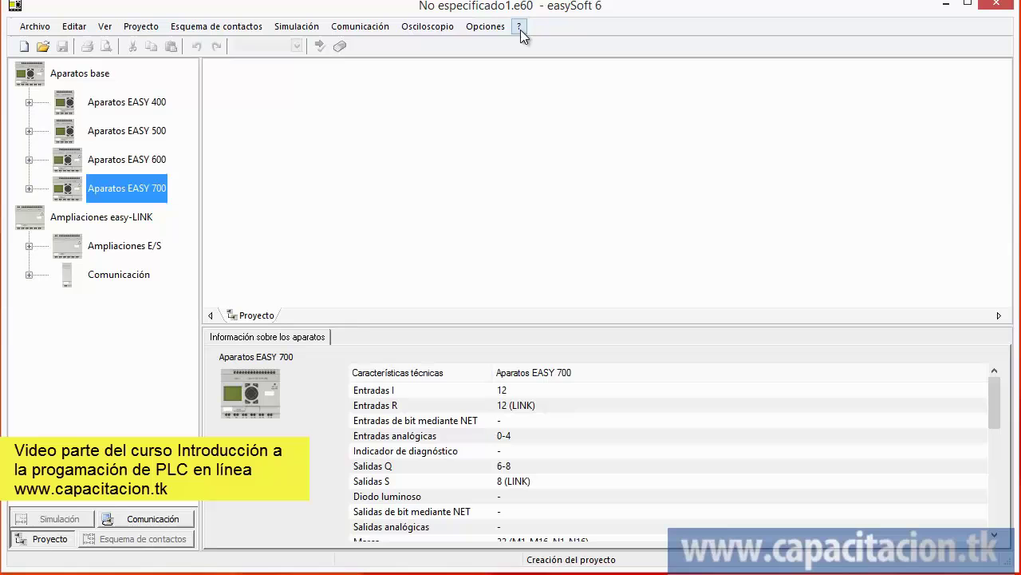
# - Check the program's version information and close it
pyautogui.click(999, 50)
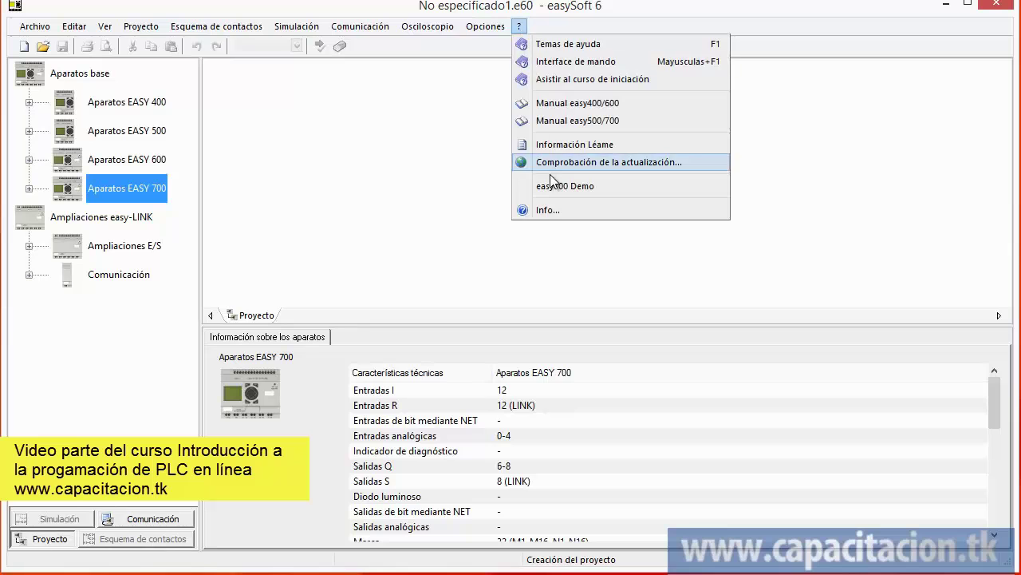
pyautogui.click(550, 210)
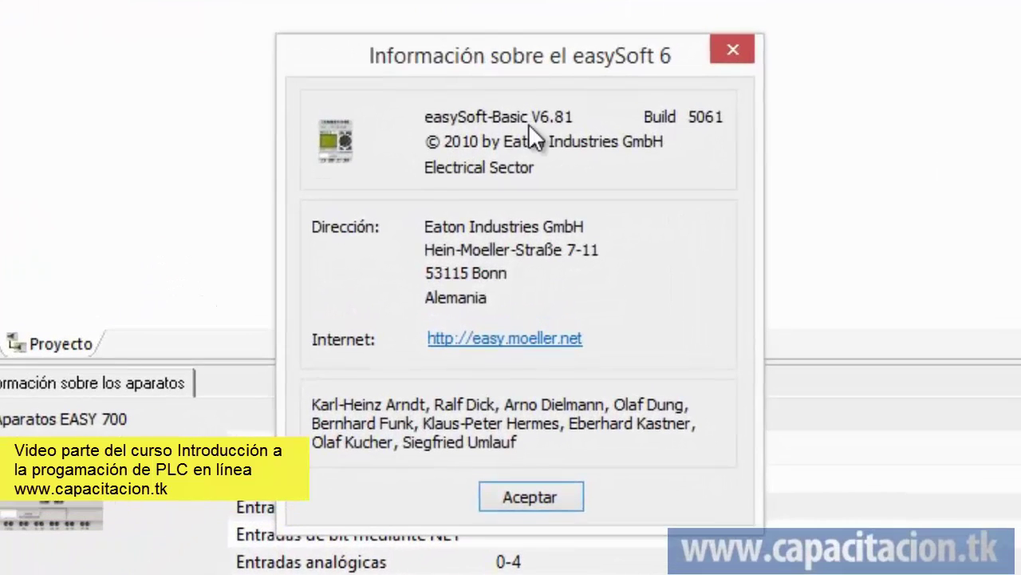
pyautogui.click(734, 50)
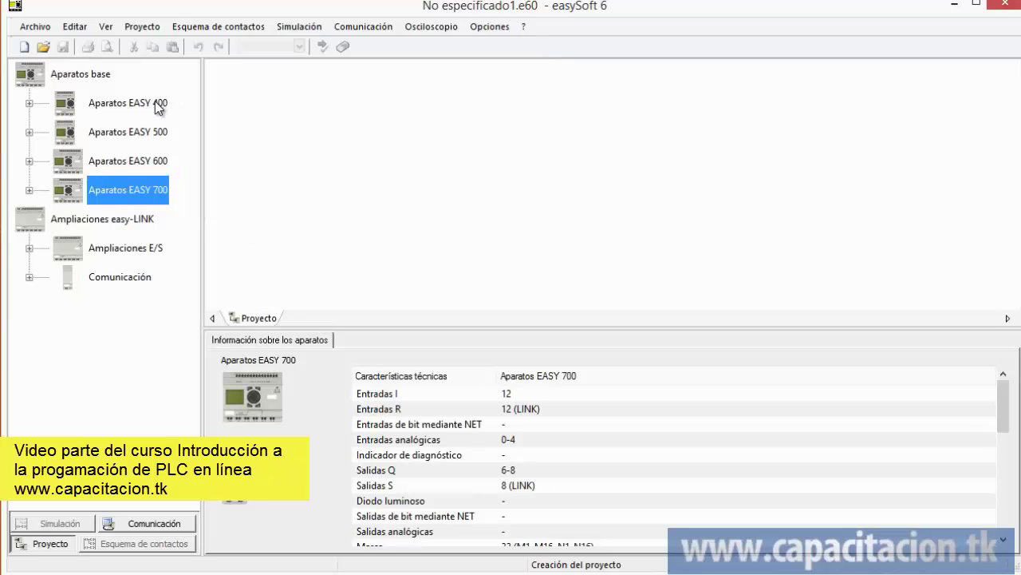
# - Compare the technical characteristics of the EASY 500, EASY 600 and EASY 700 base device families
pyautogui.click(158, 137)
pyautogui.click(160, 161)
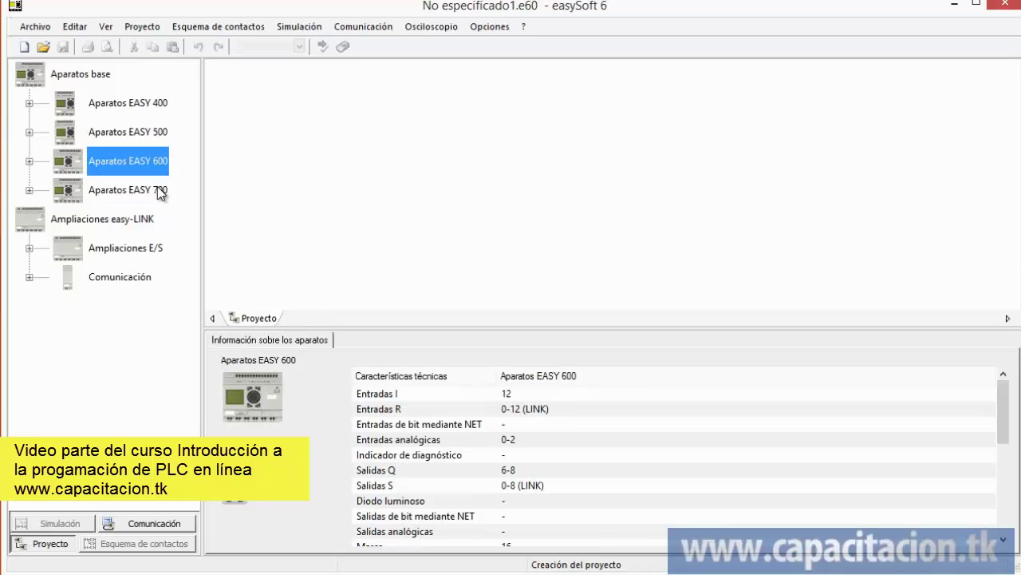
pyautogui.click(161, 193)
pyautogui.click(138, 157)
pyautogui.click(137, 139)
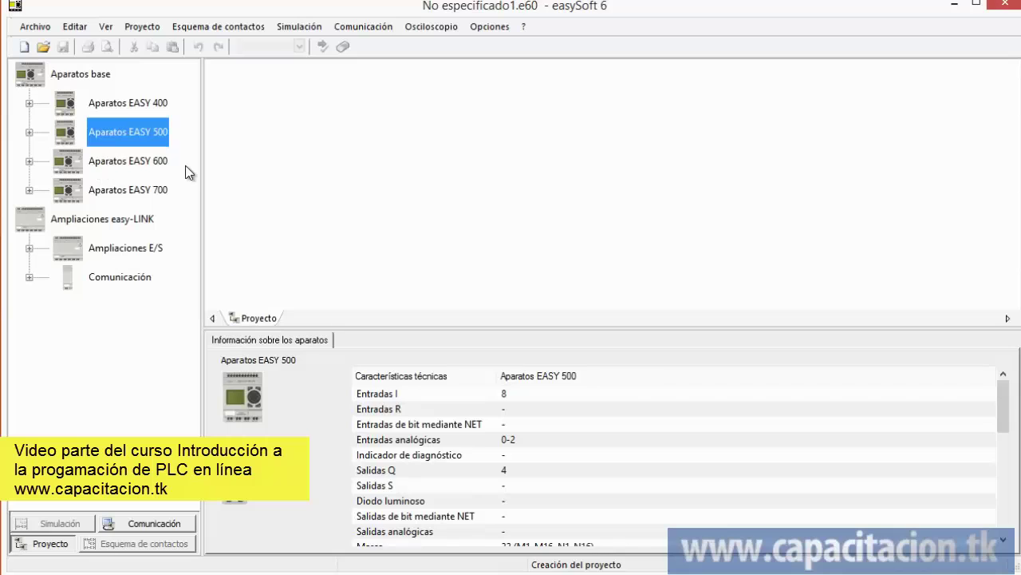
pyautogui.click(145, 167)
pyautogui.click(137, 193)
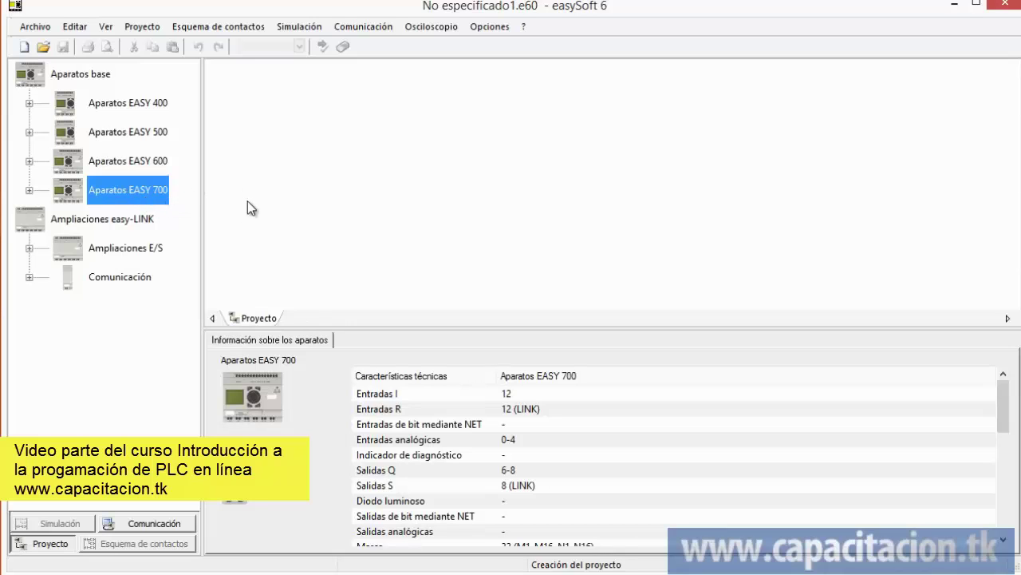
# - Browse the easy-LINK I/O expansions and communication modules, viewing the data of EASY 205-ASI
pyautogui.click(140, 255)
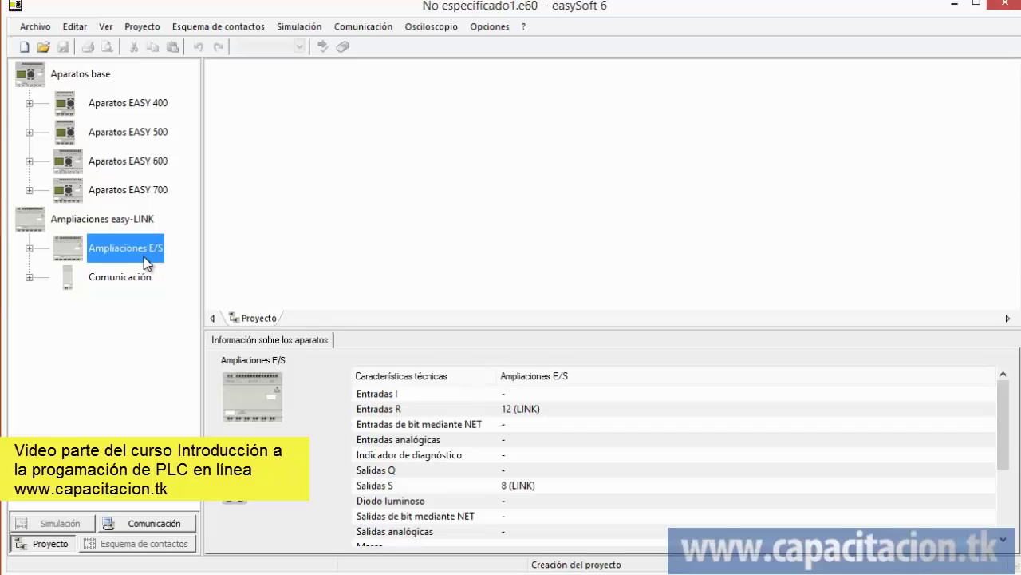
pyautogui.click(29, 248)
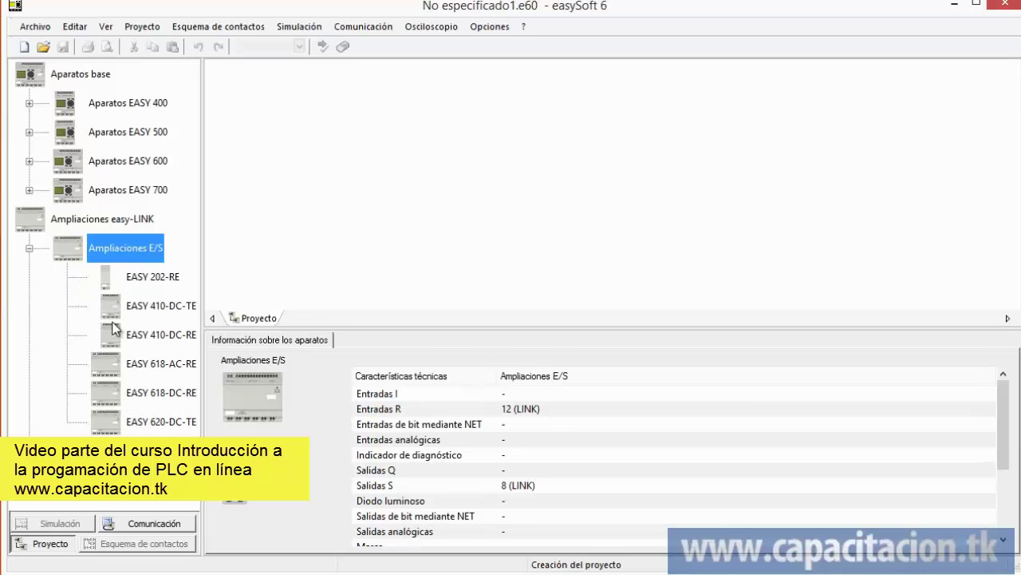
pyautogui.click(30, 248)
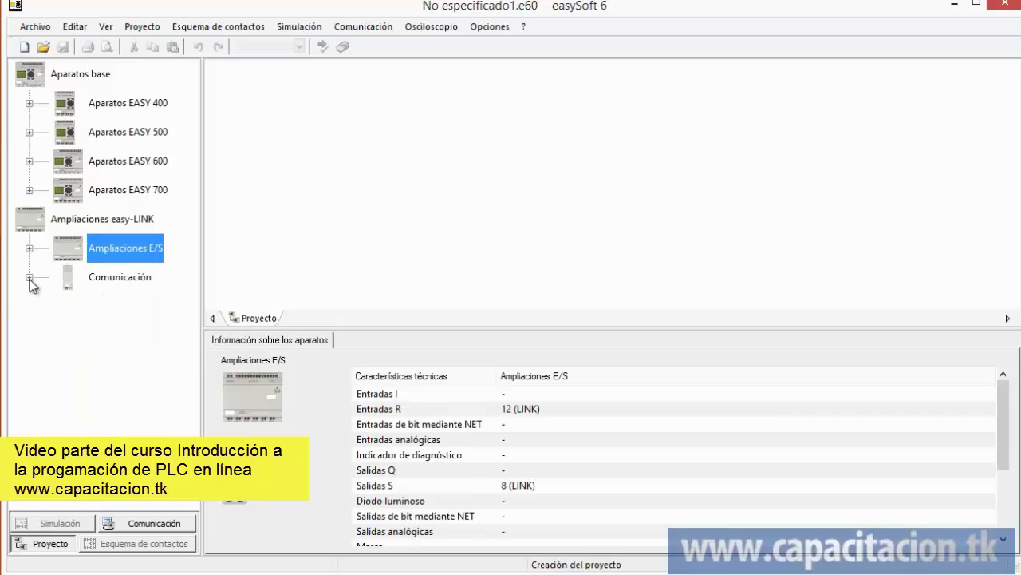
pyautogui.click(29, 279)
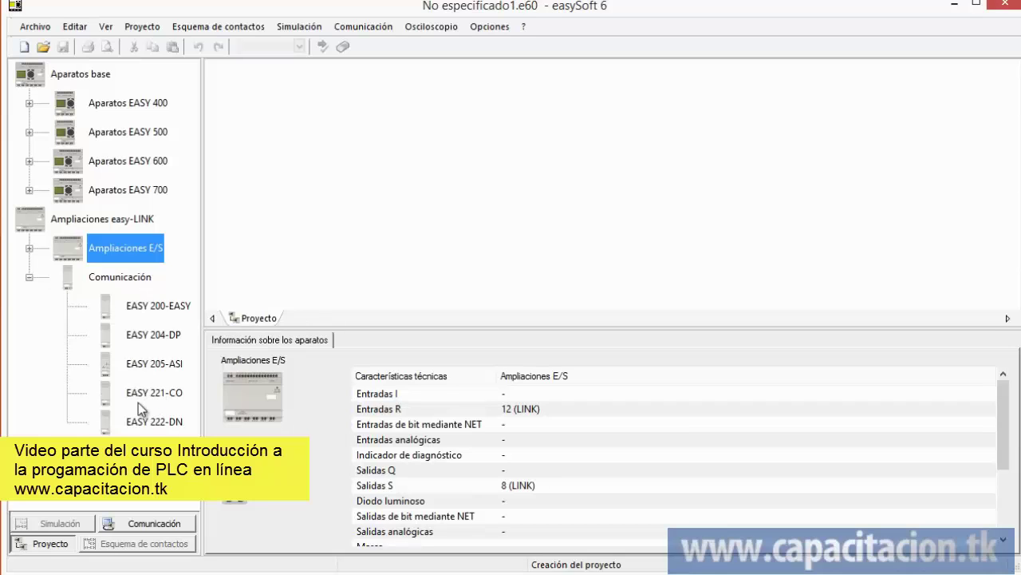
pyautogui.click(148, 367)
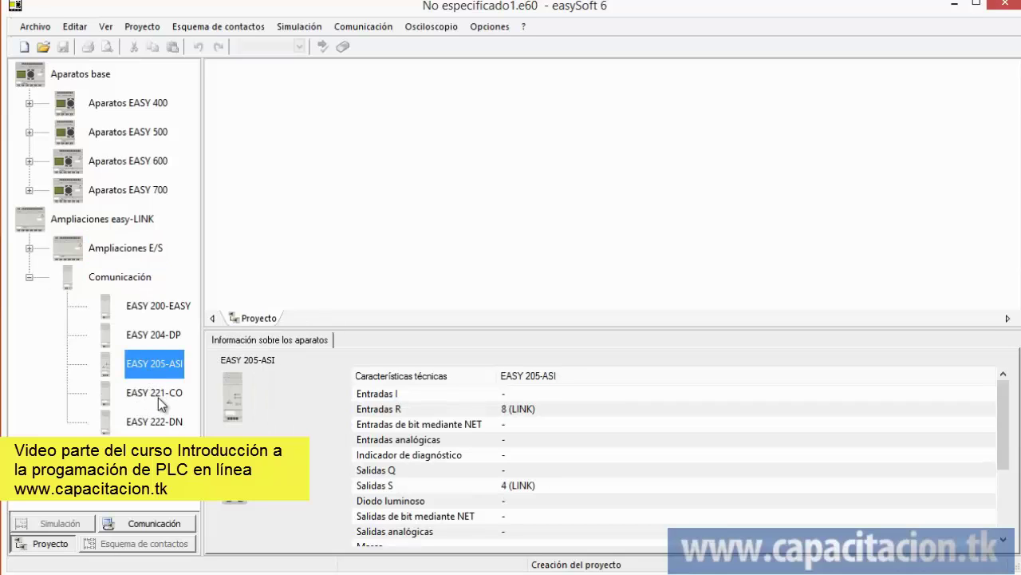
pyautogui.click(29, 277)
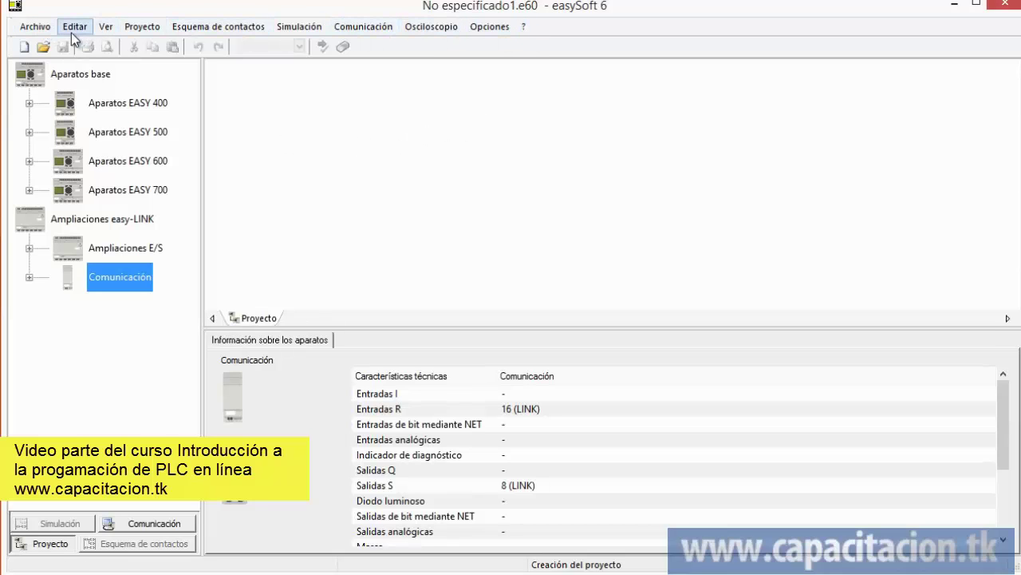
# - View the project information form and close it without filling in any field
pyautogui.click(41, 31)
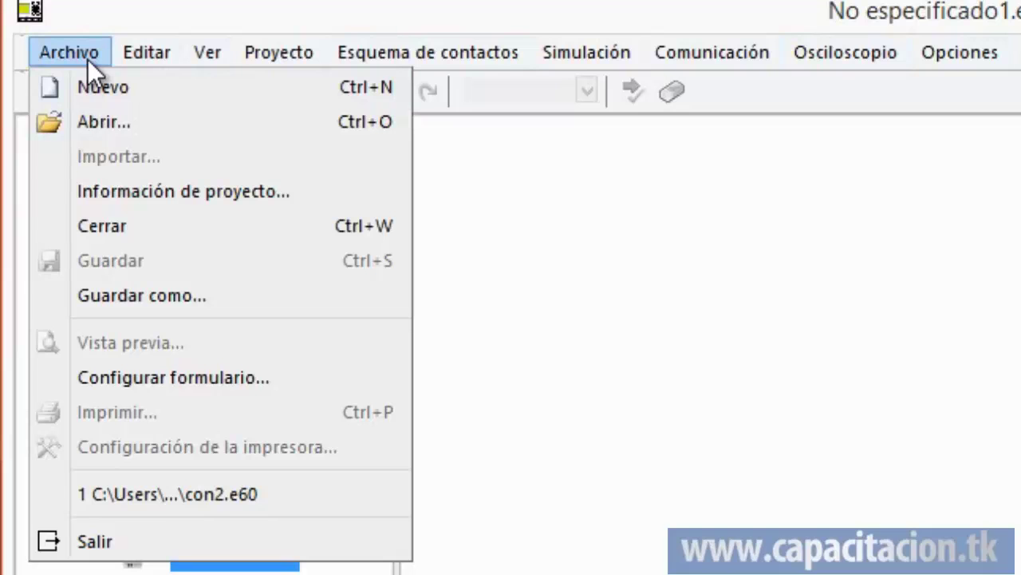
pyautogui.click(232, 200)
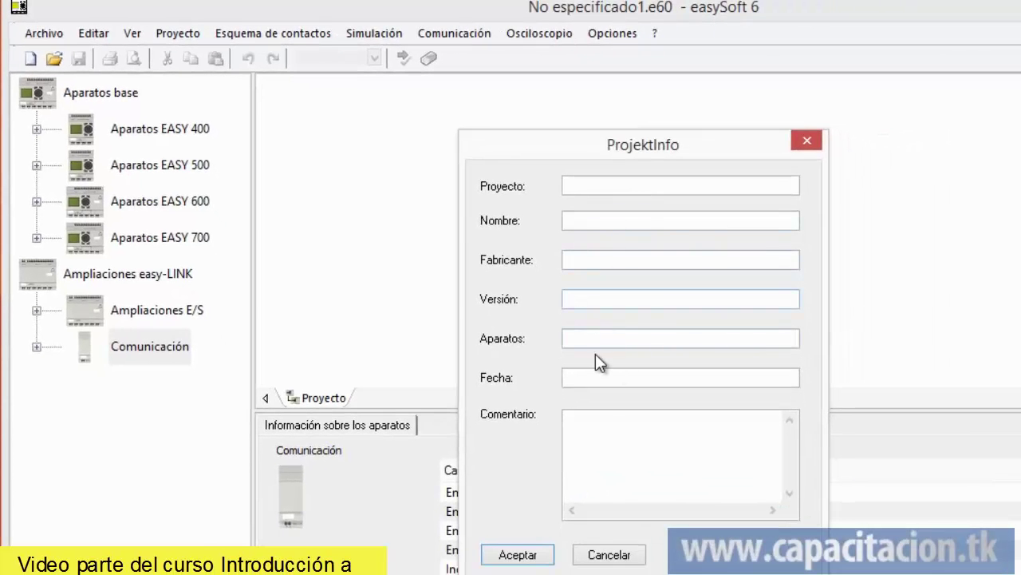
pyautogui.click(810, 144)
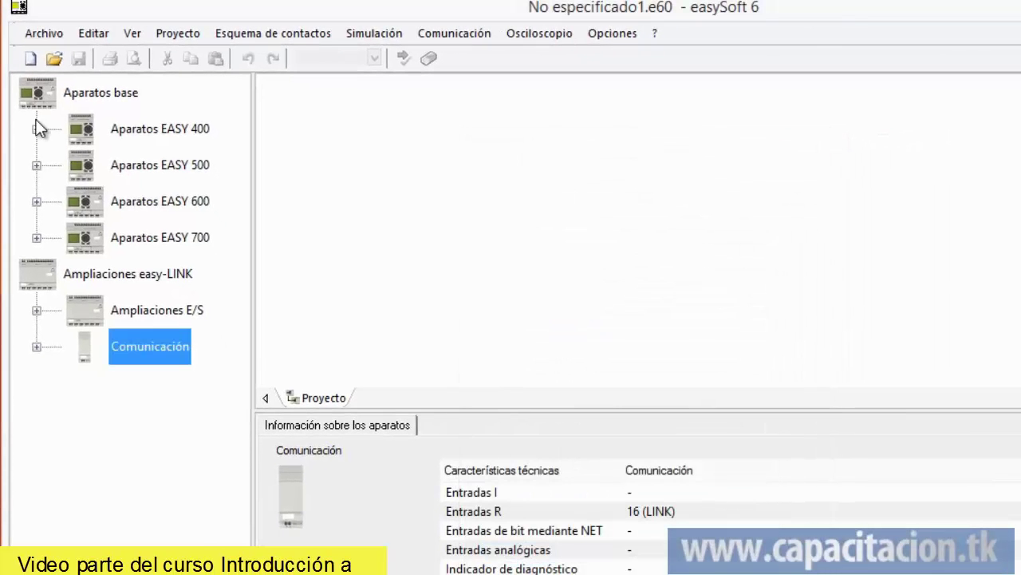
# - Review the available commands for files, editing, view, project, circuit diagram, simulation, communication, oscilloscope, options and help
pyautogui.click(53, 32)
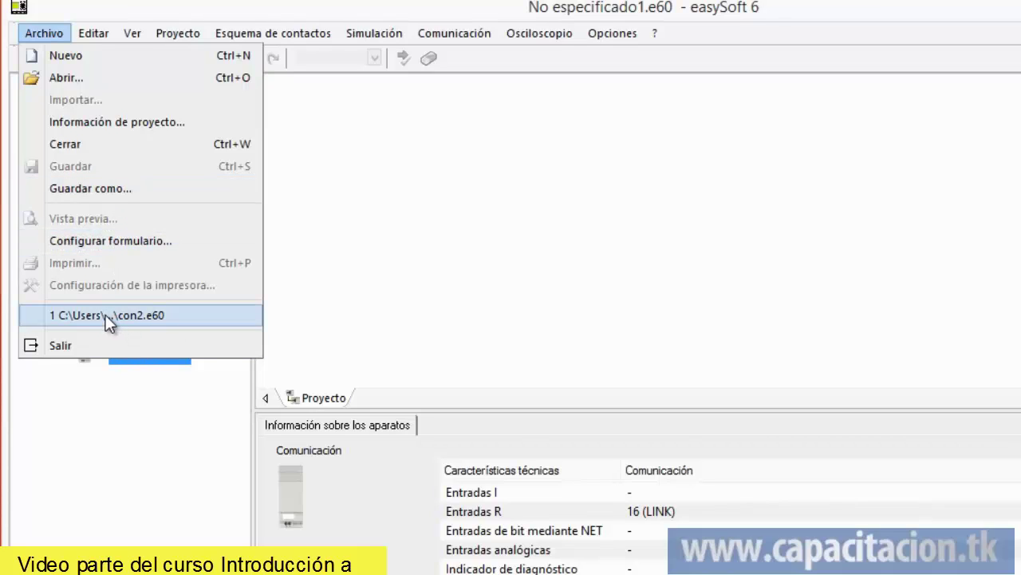
pyautogui.moveTo(94, 34)
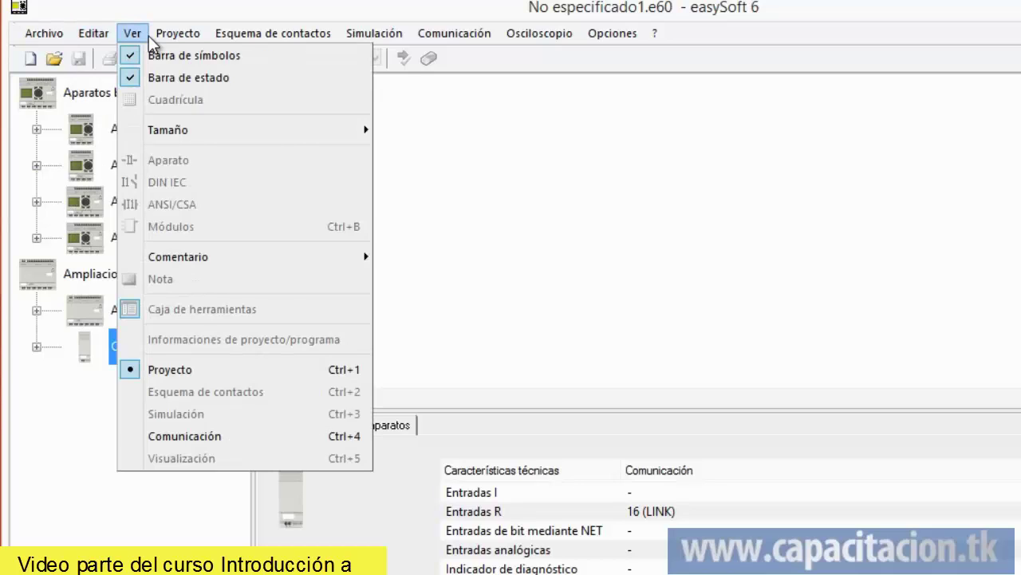
pyautogui.moveTo(149, 37)
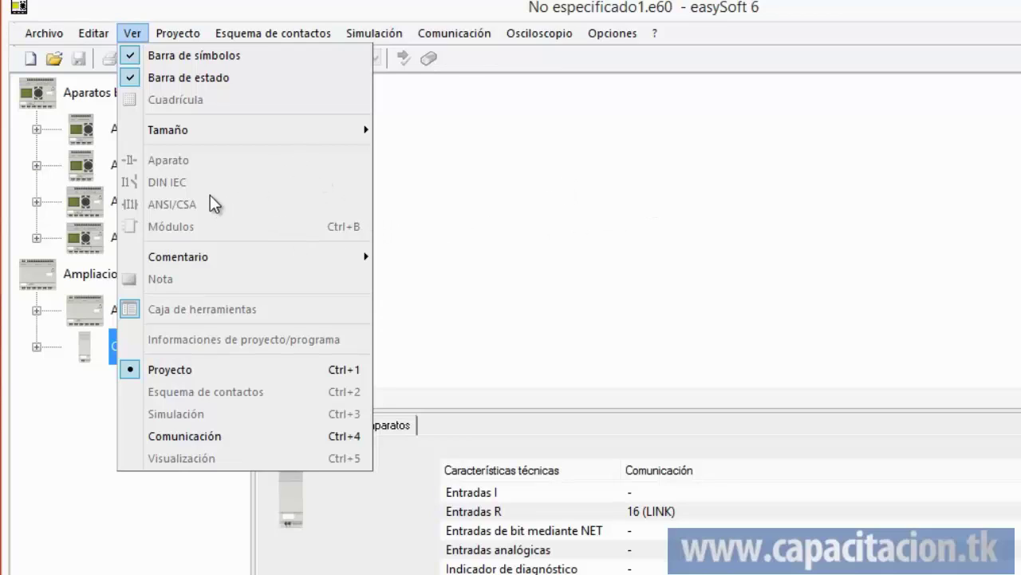
pyautogui.moveTo(181, 34)
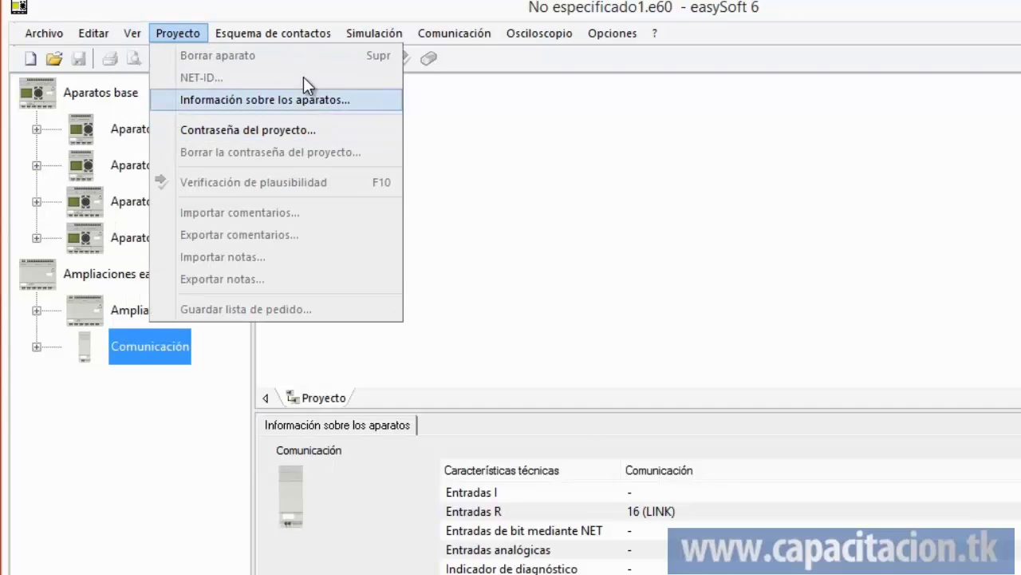
pyautogui.moveTo(268, 34)
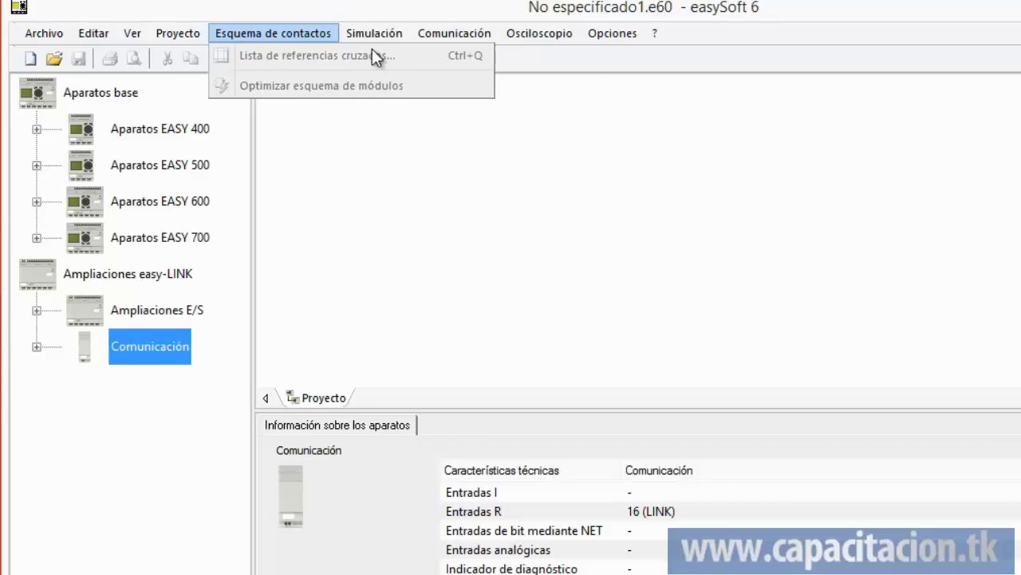
pyautogui.moveTo(378, 42)
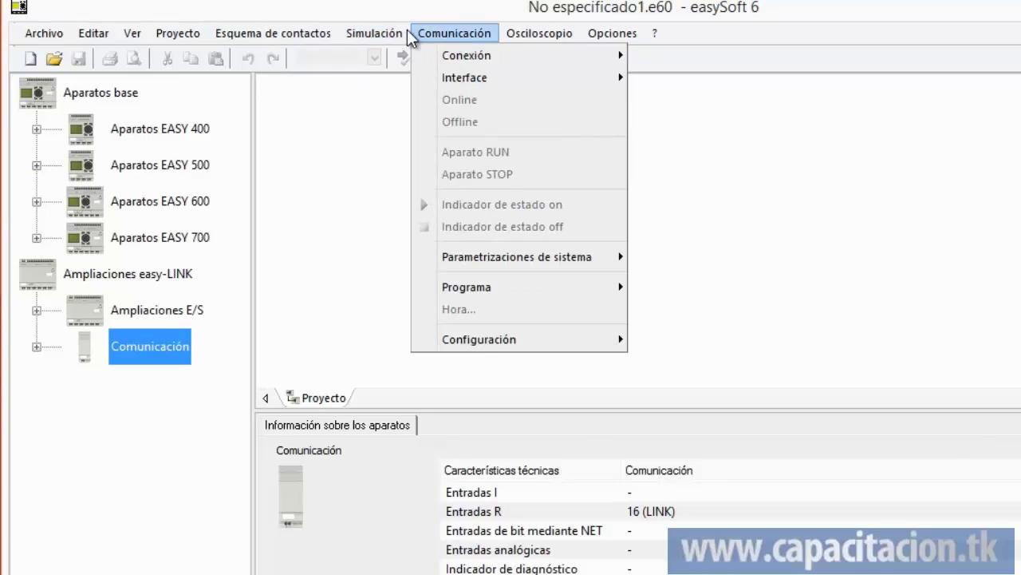
pyautogui.moveTo(439, 37)
pyautogui.moveTo(549, 36)
pyautogui.moveTo(588, 35)
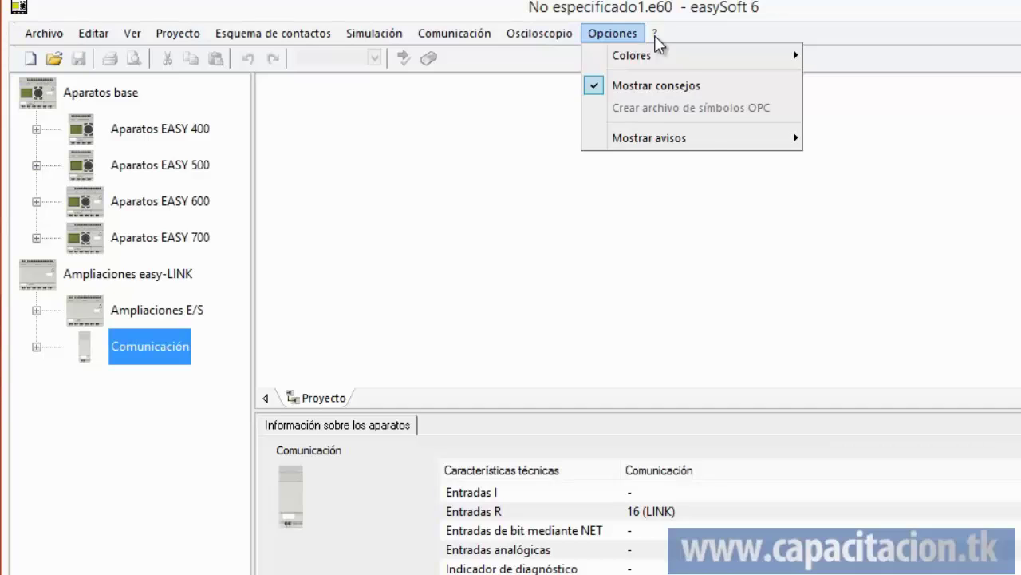
pyautogui.moveTo(656, 40)
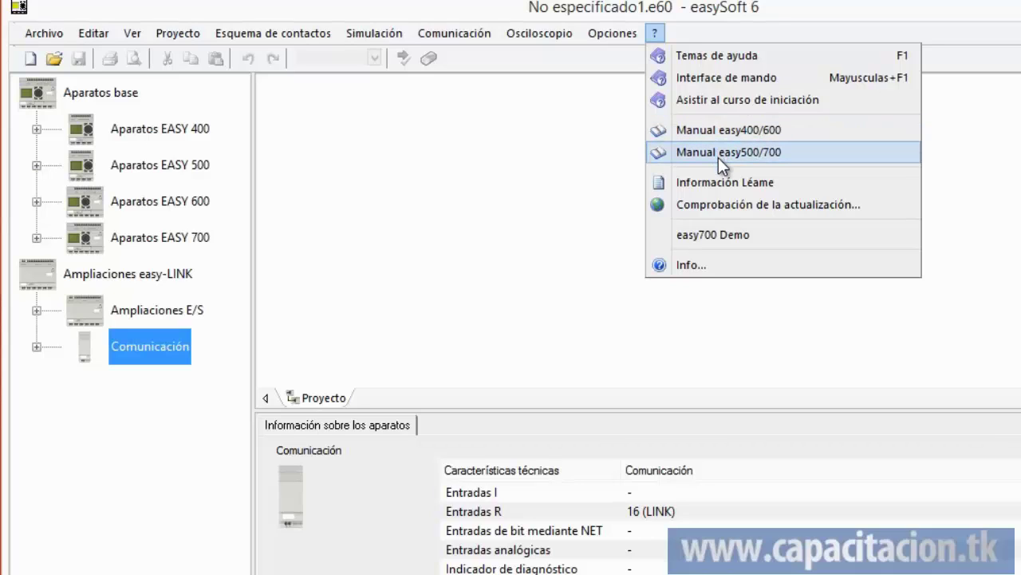
pyautogui.click(529, 195)
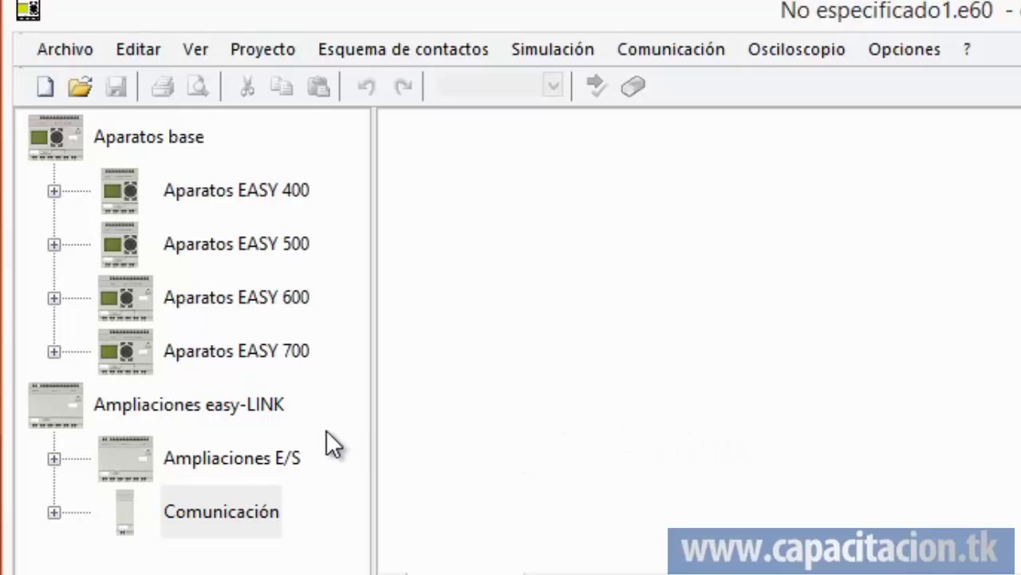
# - Browse the models of the EASY 600 and EASY 500 base families and select the EASY 512-AC-RC
pyautogui.click(54, 298)
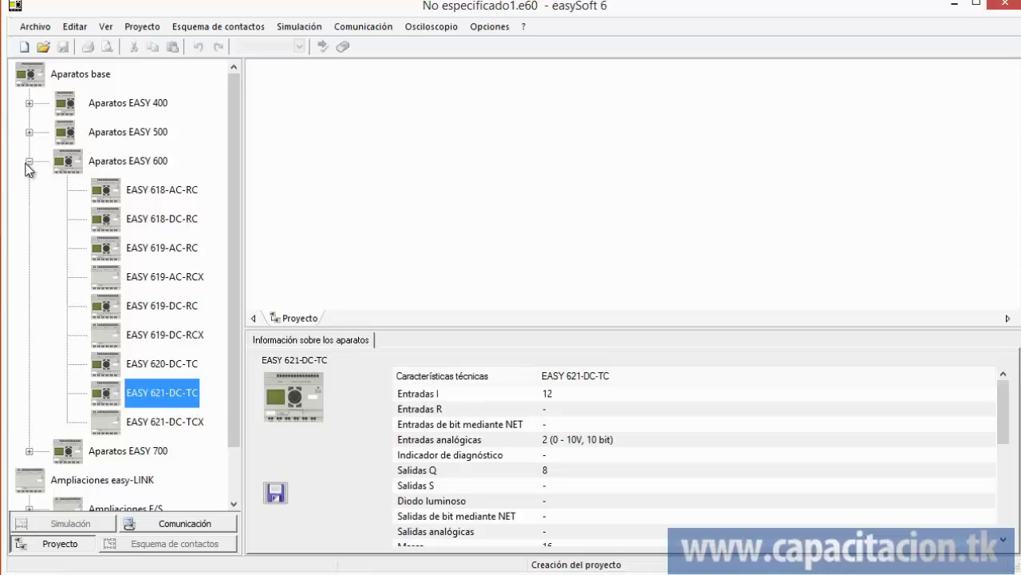
pyautogui.click(29, 161)
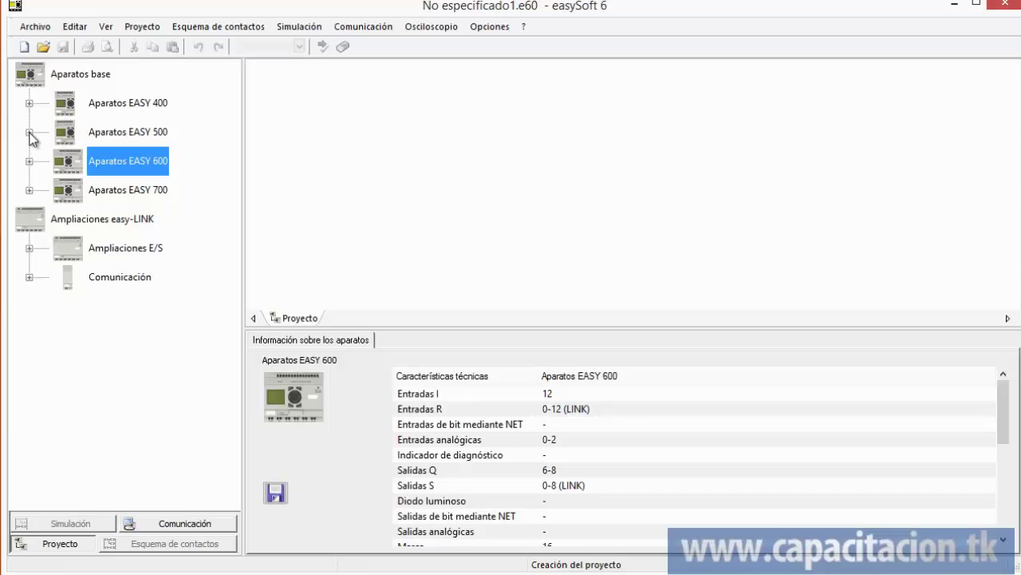
pyautogui.click(30, 132)
pyautogui.moveTo(233, 130); pyautogui.dragTo(239, 194)
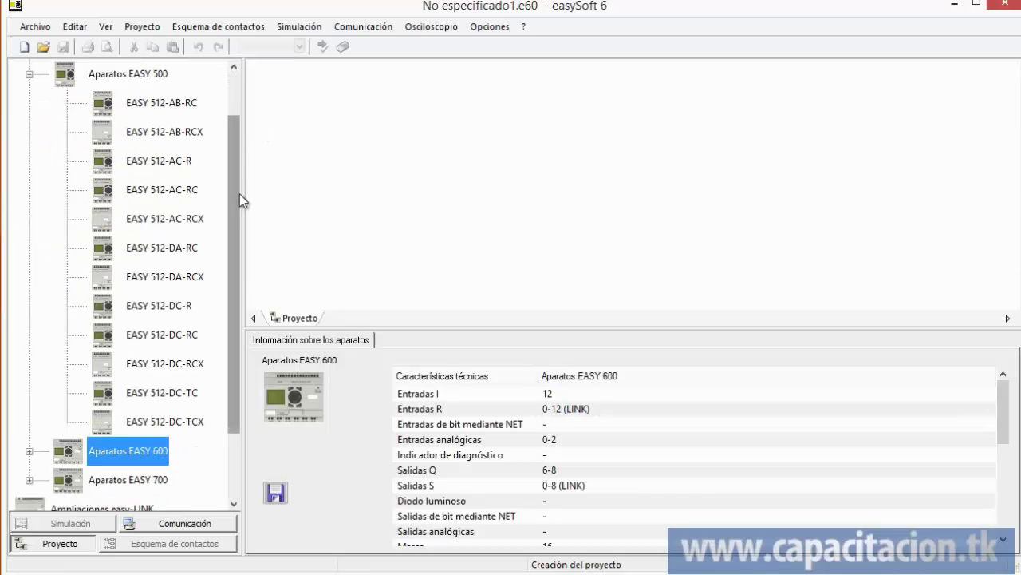
pyautogui.click(148, 191)
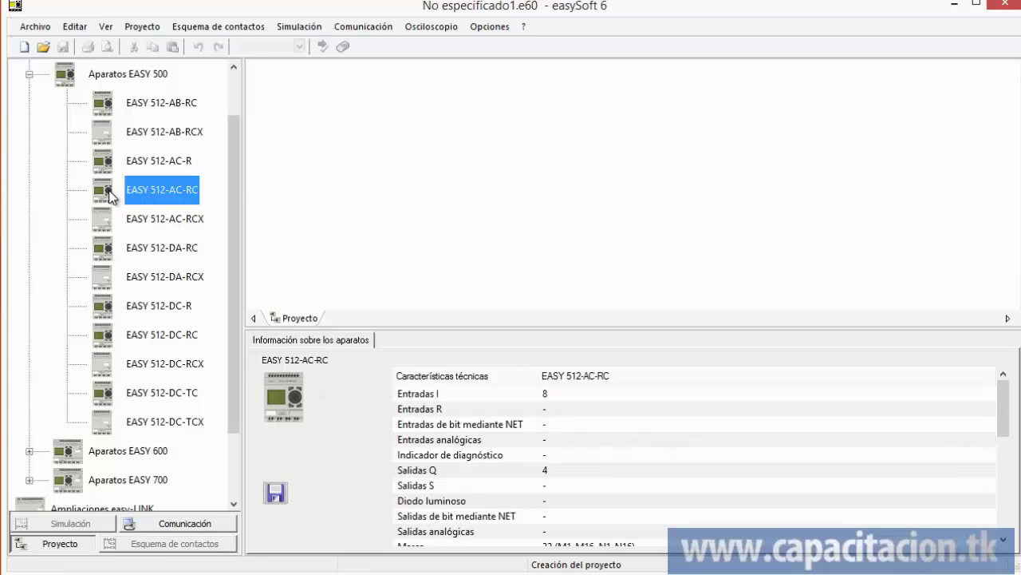
# - Enlarge the device information area and examine the inputs I, outputs Q and markers (Marca) of the EASY 512-AC-RC
pyautogui.moveTo(239, 187); pyautogui.dragTo(217, 195)
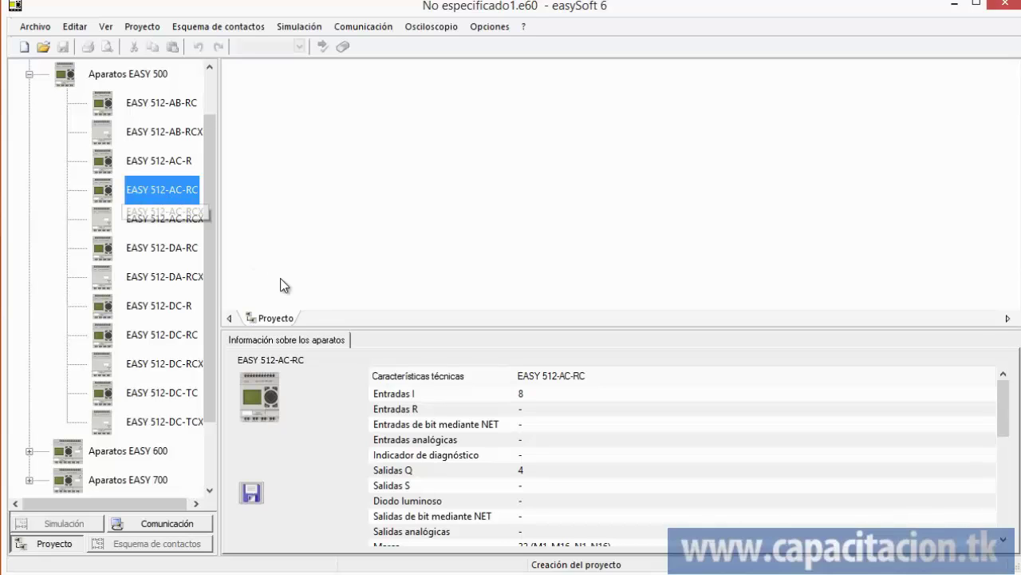
pyautogui.moveTo(353, 327); pyautogui.dragTo(369, 140)
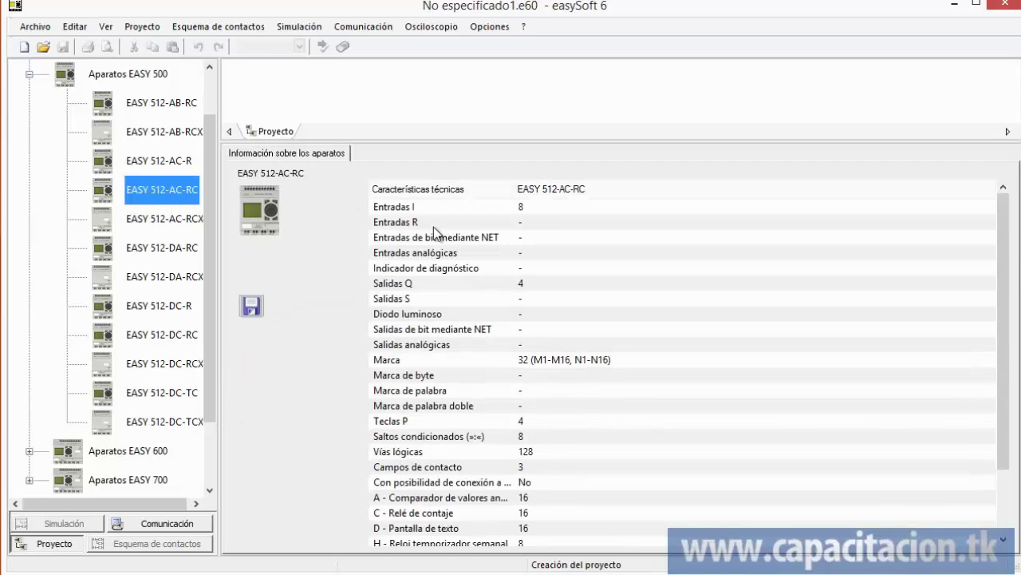
pyautogui.click(508, 209)
pyautogui.click(506, 286)
pyautogui.scroll(-1, 502, 297)
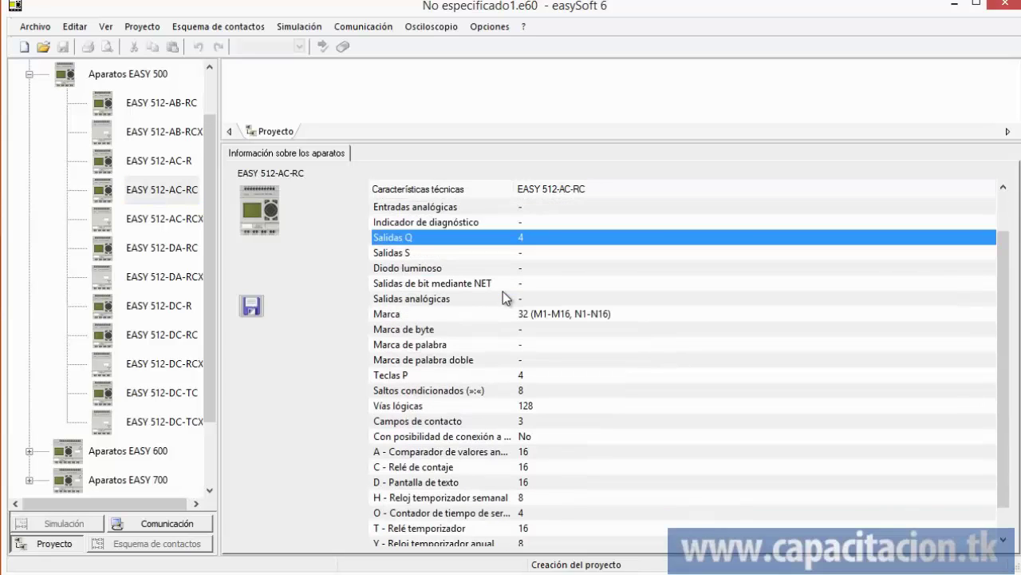
pyautogui.click(503, 313)
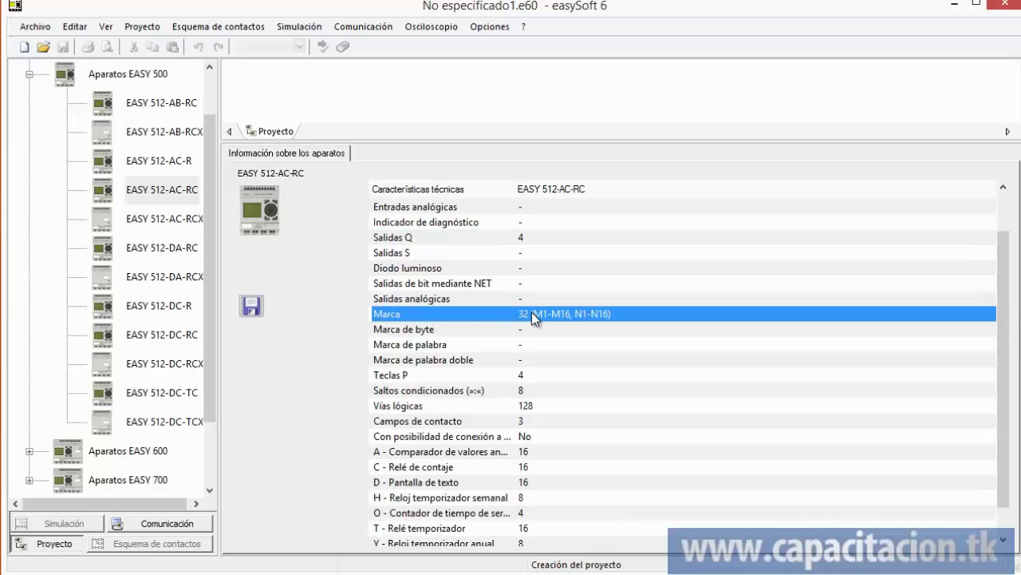
# - Examine the remaining EASY 512-AC-RC specifications: P keys, conditional jumps, logic paths, counters, text displays, timers, operating-time counters and master reset
pyautogui.scroll(-1, 532, 314)
pyautogui.click(525, 345)
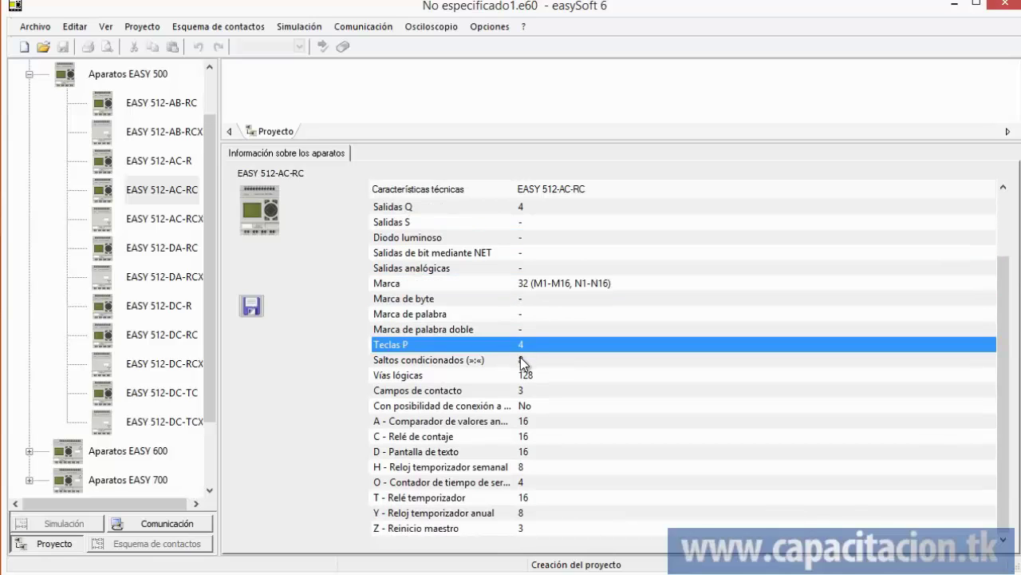
pyautogui.click(519, 359)
pyautogui.click(513, 377)
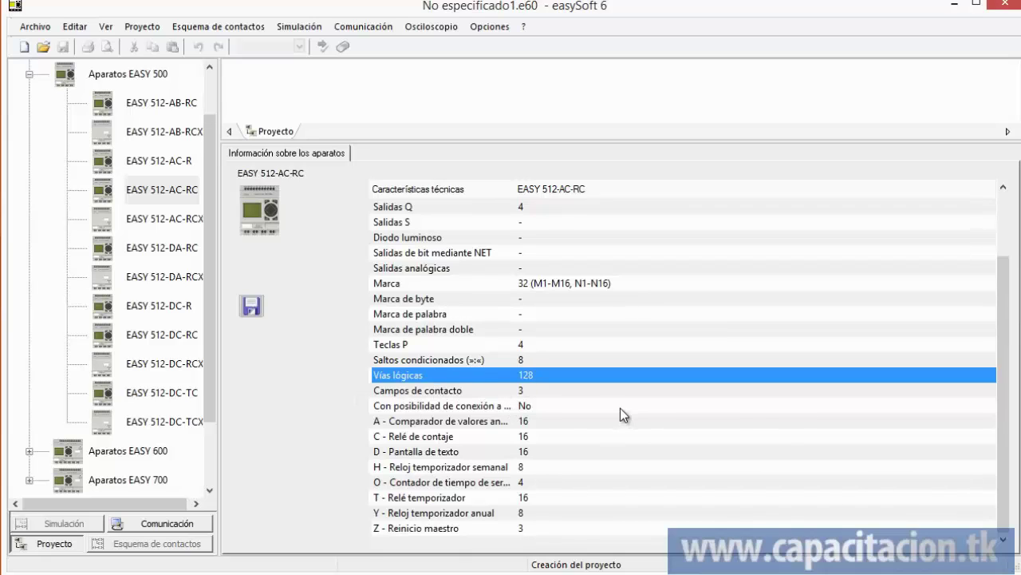
pyautogui.click(534, 527)
pyautogui.click(527, 482)
pyautogui.click(544, 463)
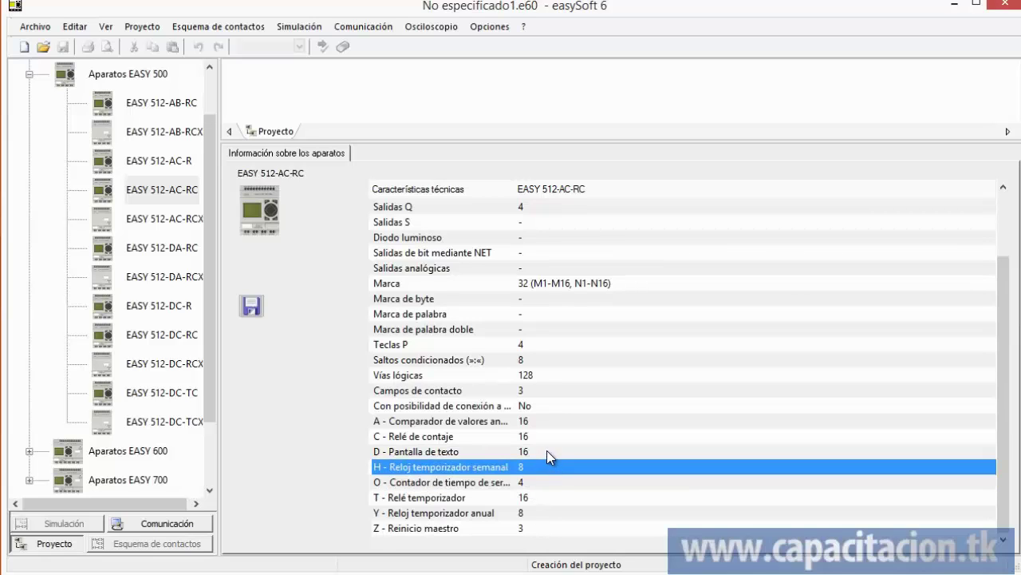
pyautogui.click(546, 450)
pyautogui.click(556, 513)
pyautogui.click(547, 440)
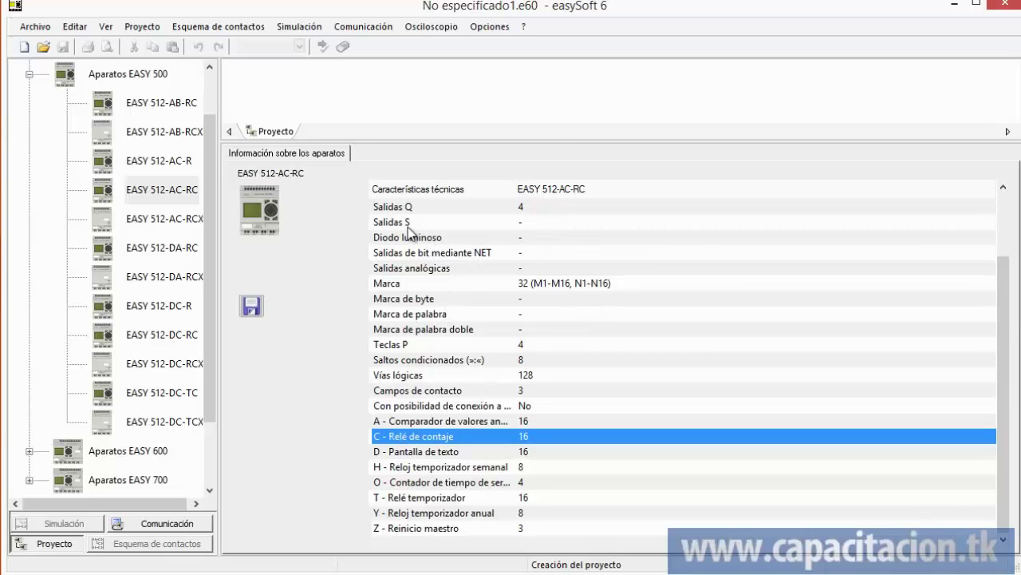
# - Shrink the device information area and add the EASY 512-AC-RC to the project with device version 01
pyautogui.moveTo(543, 140); pyautogui.dragTo(538, 430)
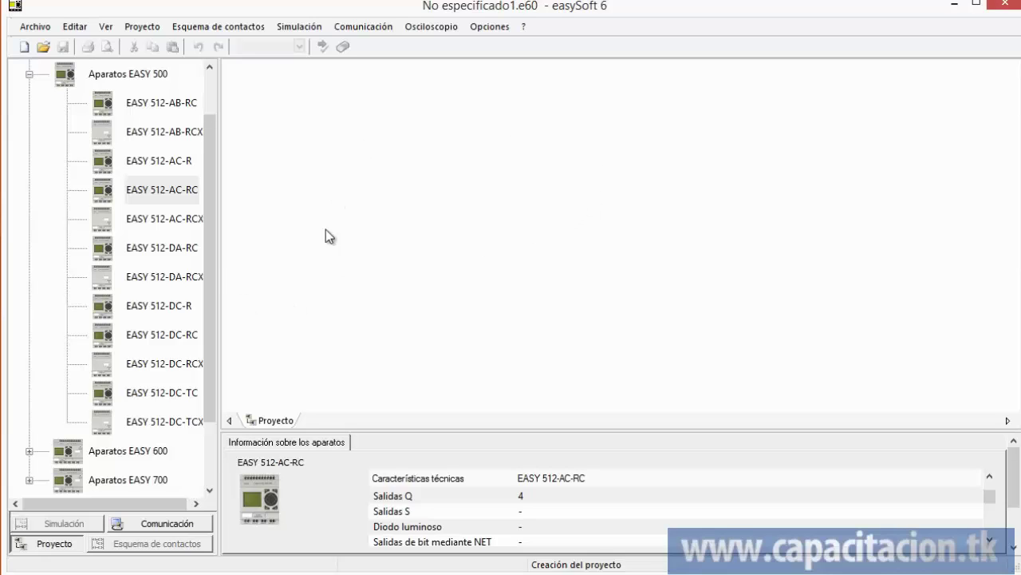
pyautogui.click(144, 189)
pyautogui.moveTo(144, 189); pyautogui.dragTo(344, 120)
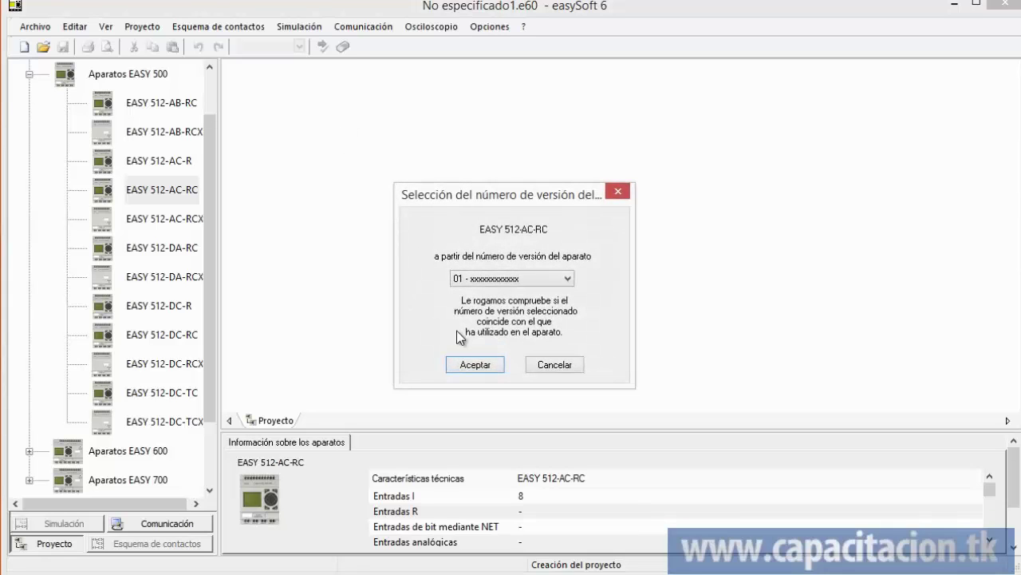
pyautogui.click(489, 277)
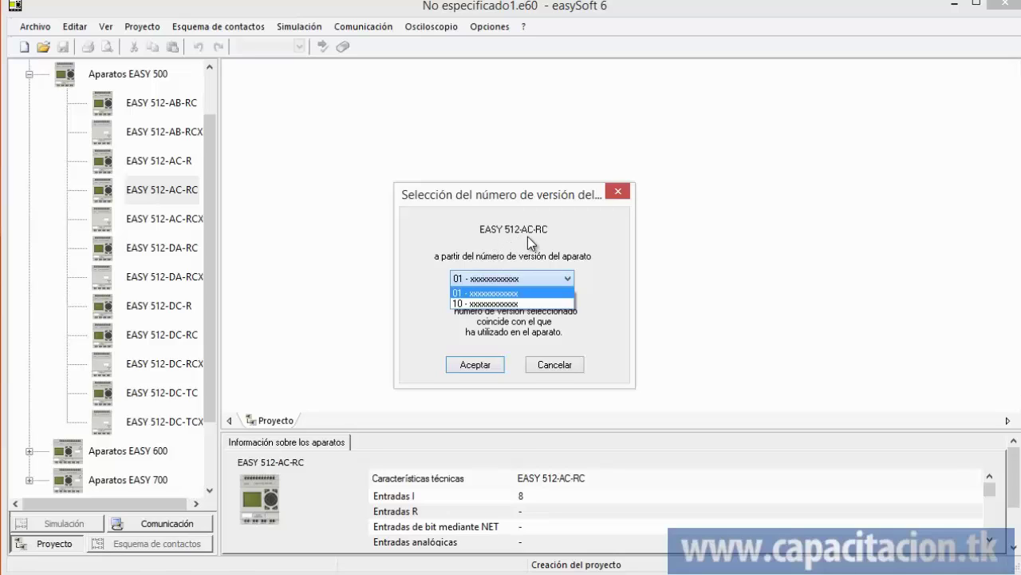
pyautogui.click(489, 292)
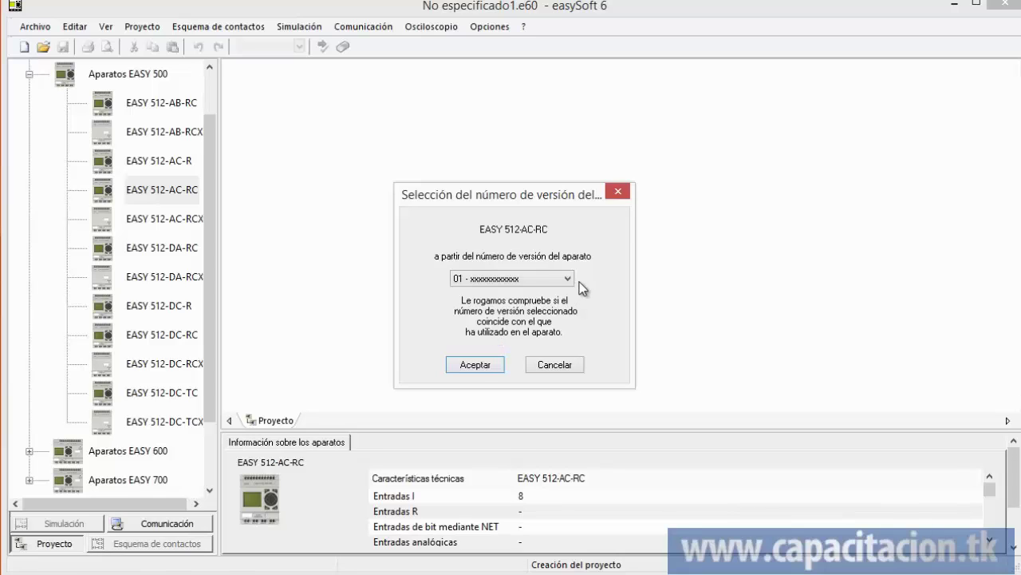
pyautogui.moveTo(575, 279)
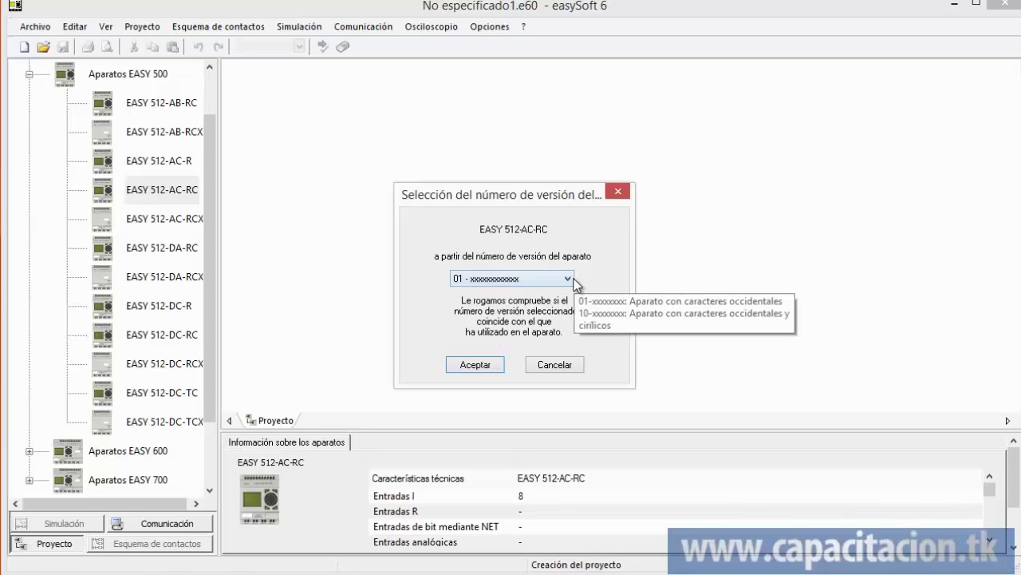
pyautogui.click(487, 364)
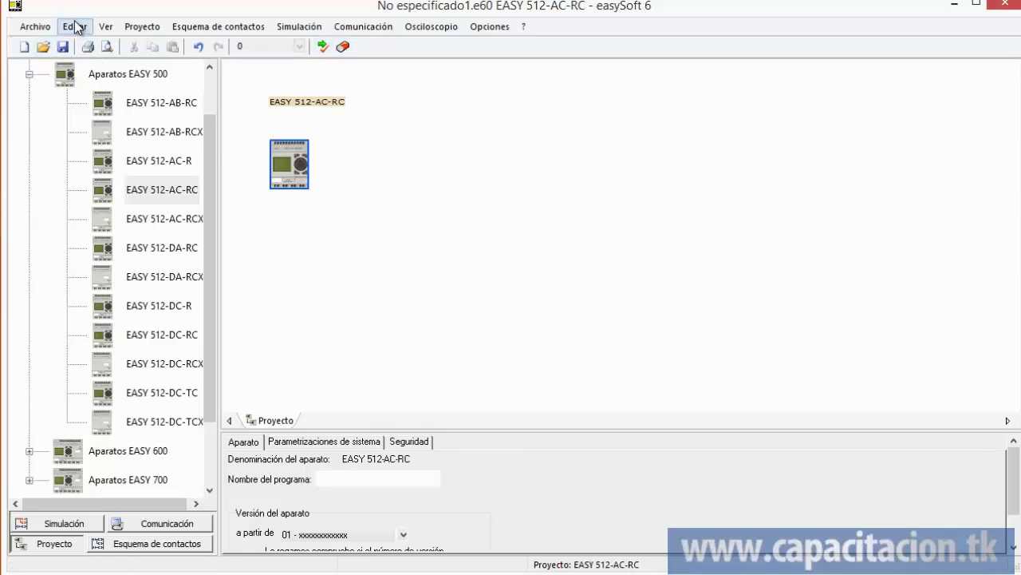
# - Select the EASY 512-AC-RC in the project and open its circuit diagram (Esquema de contactos)
pyautogui.click(295, 169)
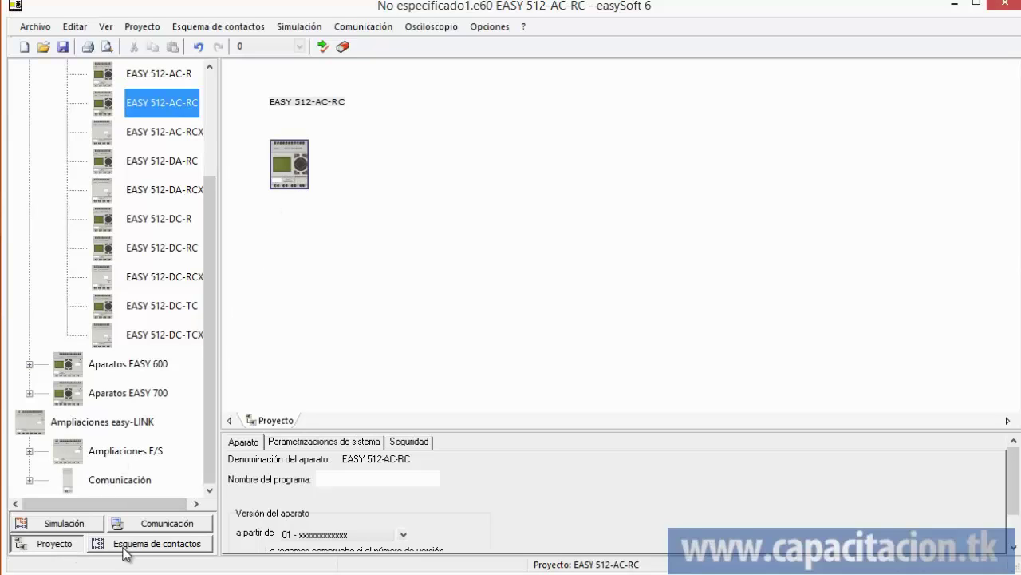
pyautogui.click(75, 521)
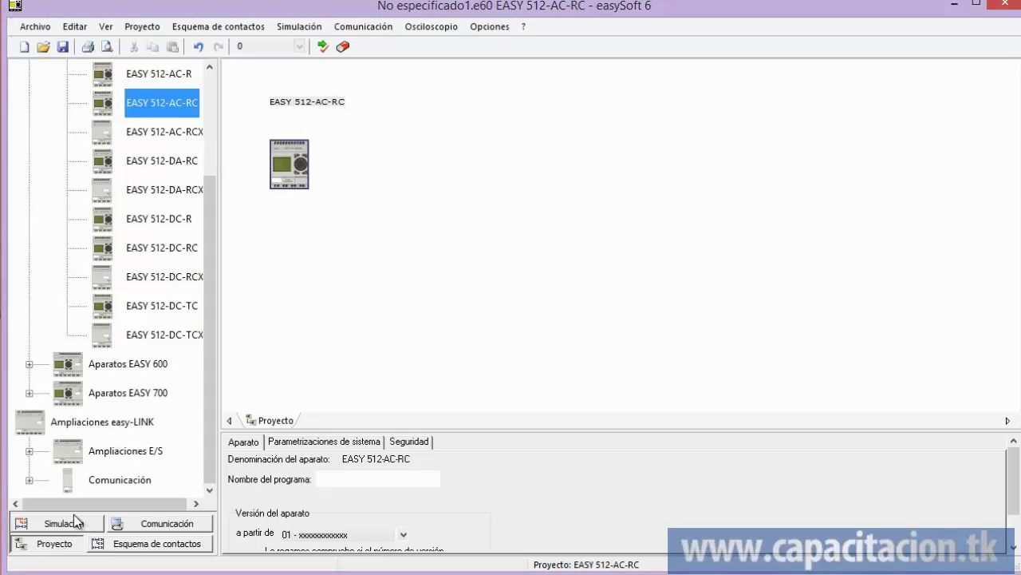
pyautogui.click(149, 545)
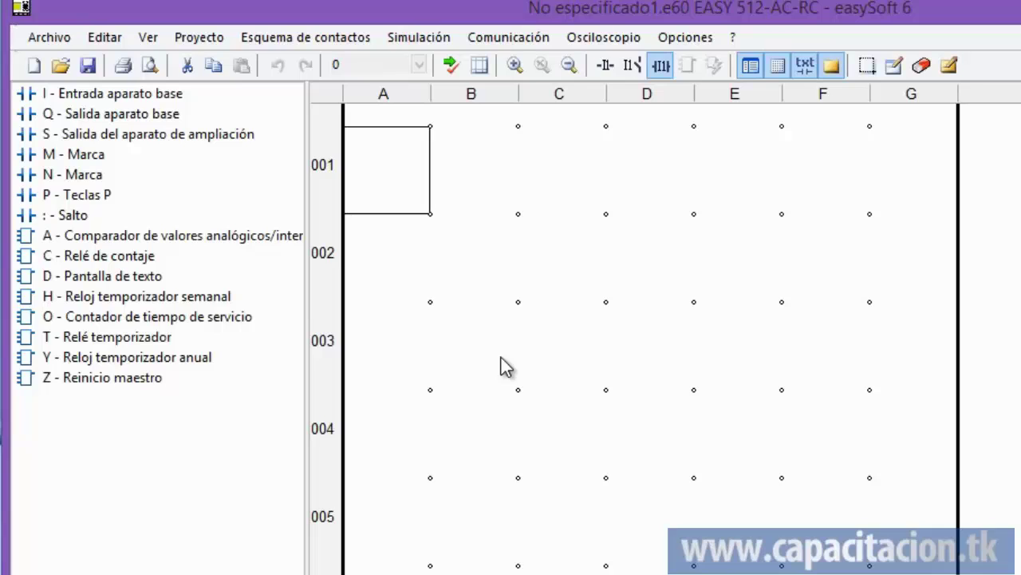
# - Place a base-device input contact I01 in column A of circuit diagram row 001
pyautogui.click(552, 283)
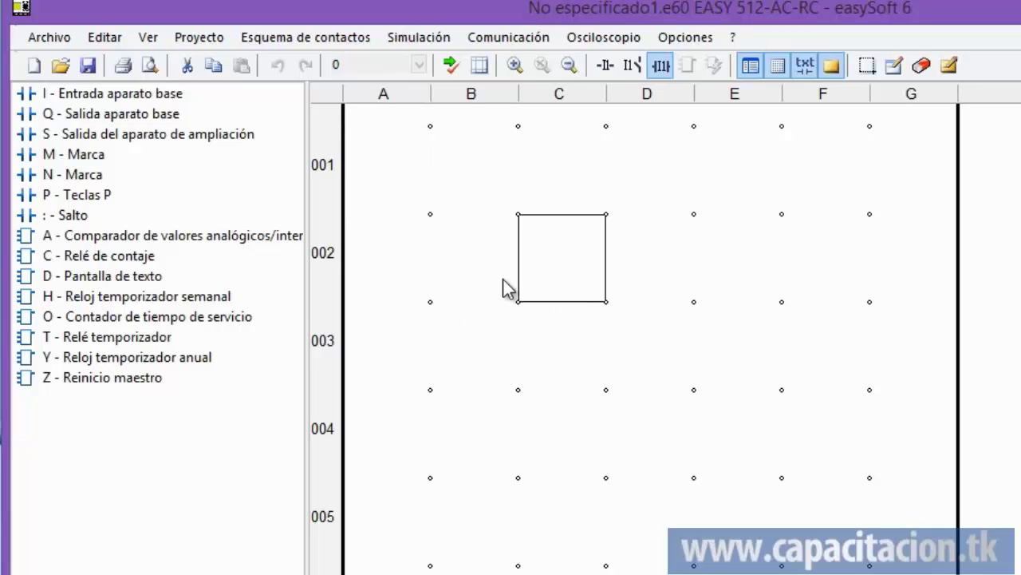
pyautogui.click(386, 182)
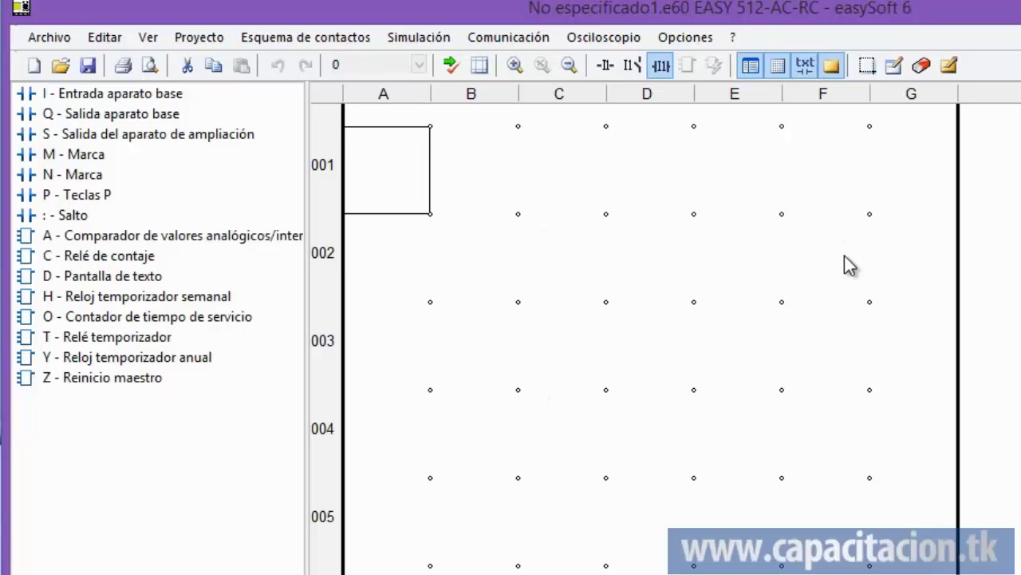
pyautogui.click(918, 188)
pyautogui.click(383, 192)
pyautogui.click(166, 94)
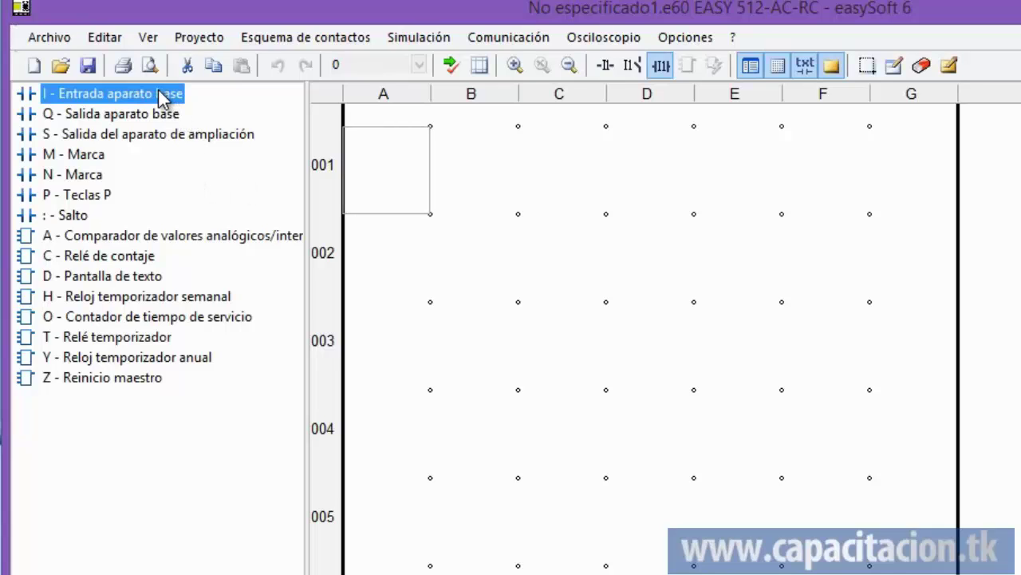
pyautogui.moveTo(163, 97); pyautogui.dragTo(406, 228)
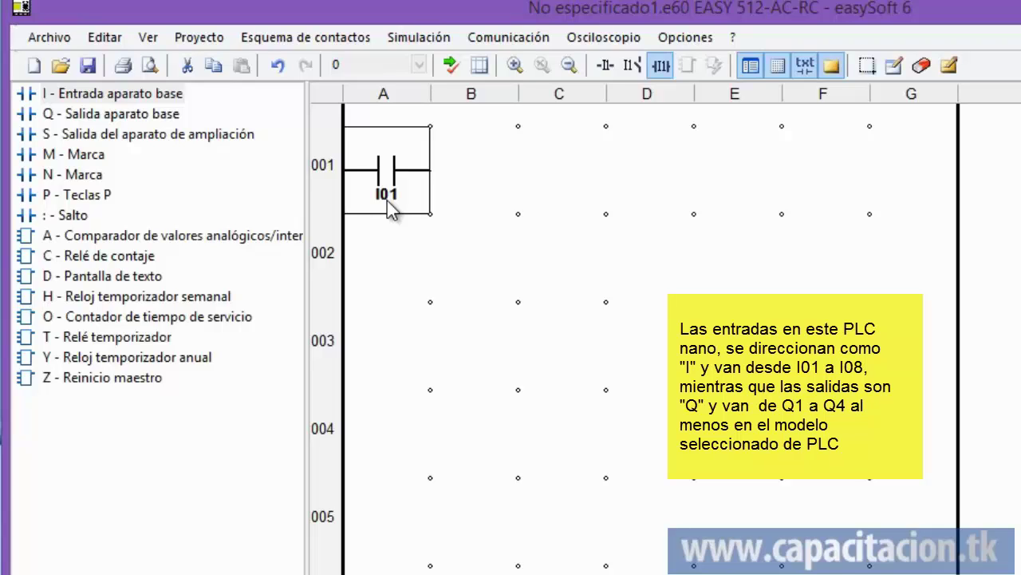
# - Place a base-device output coil Q01 in column G of row 001, on the same line as contact I01
pyautogui.click(506, 210)
pyautogui.click(899, 181)
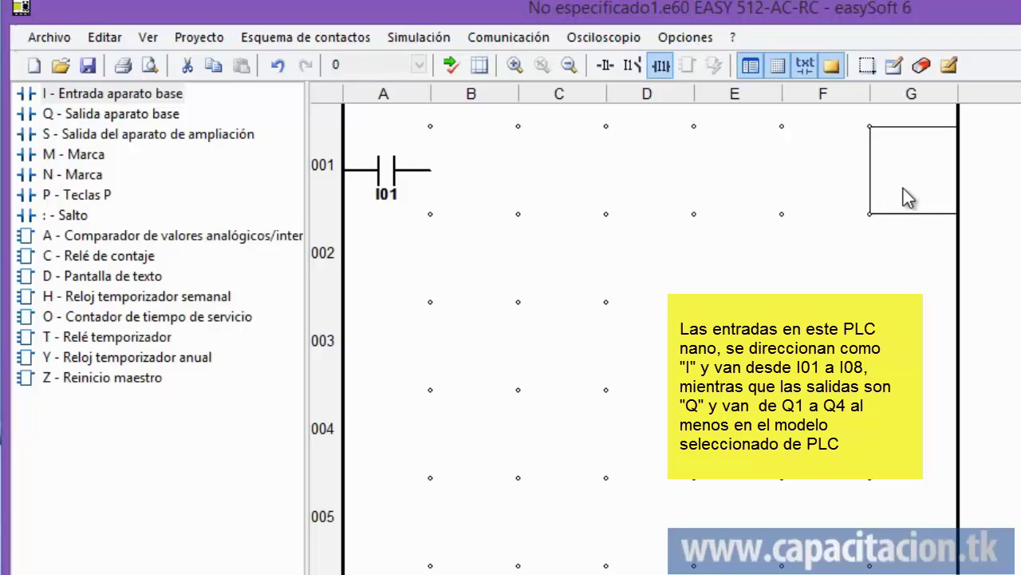
pyautogui.click(90, 118)
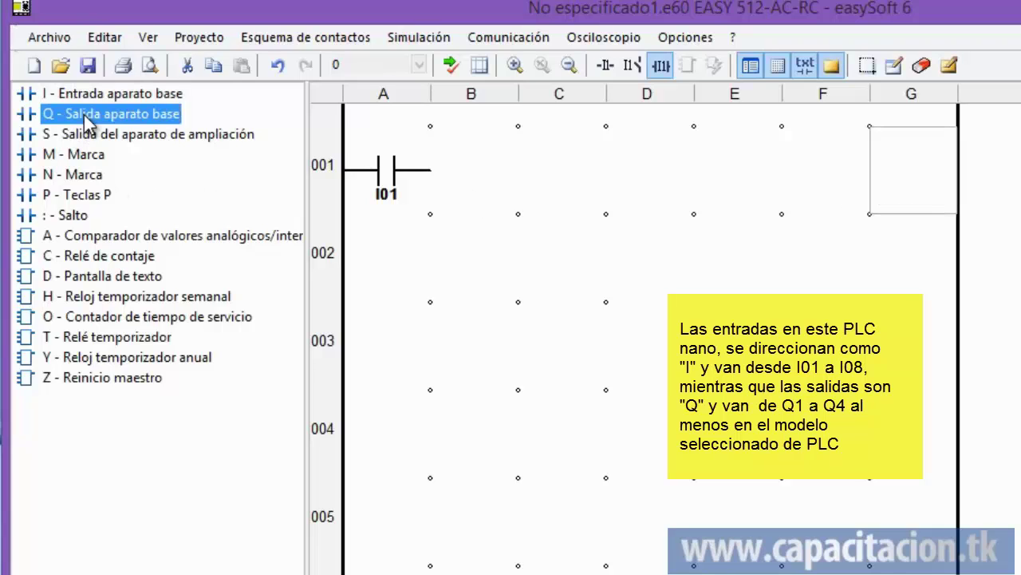
pyautogui.moveTo(90, 119); pyautogui.dragTo(912, 190)
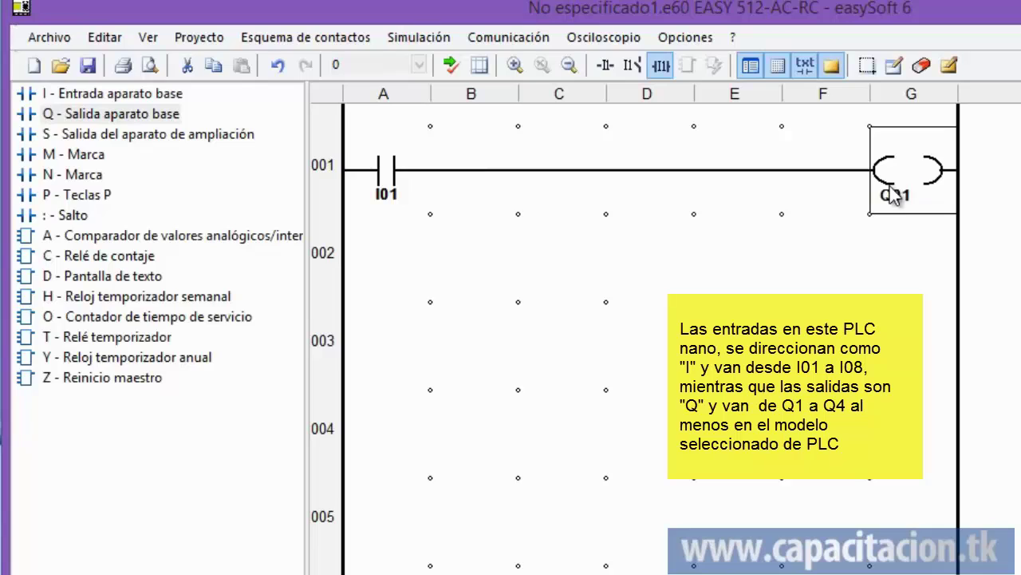